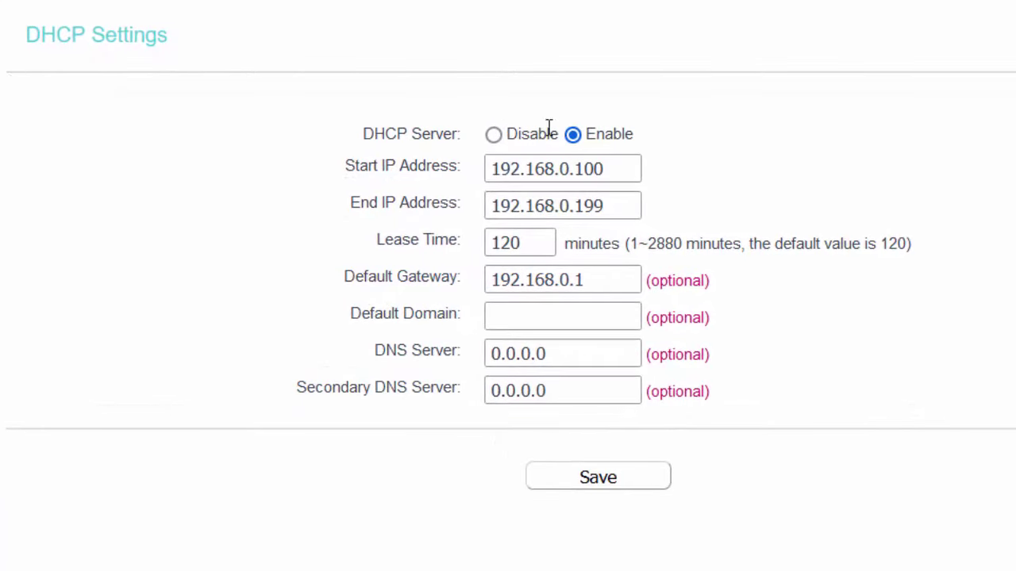
Step: Examine the start and end IP addresses of the router's DHCP range
drag(494, 169, 470, 190)
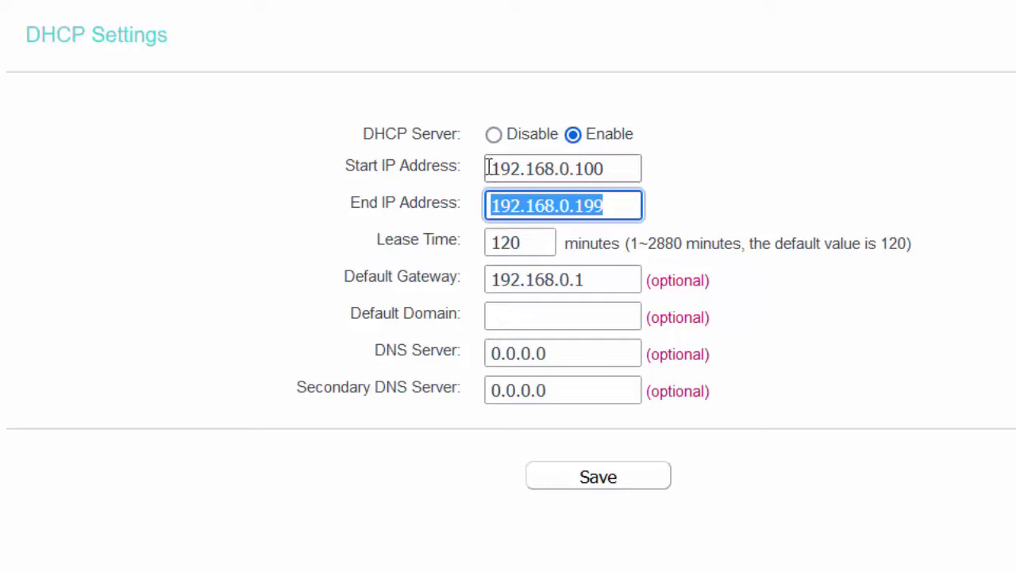
click(488, 169)
drag(490, 168, 571, 168)
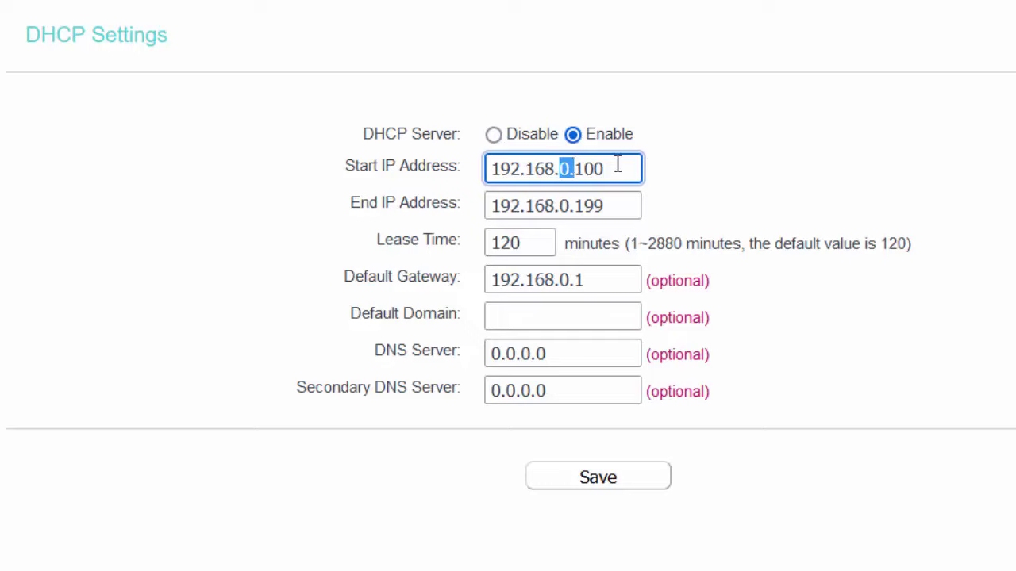
drag(615, 164, 573, 169)
key(Tab)
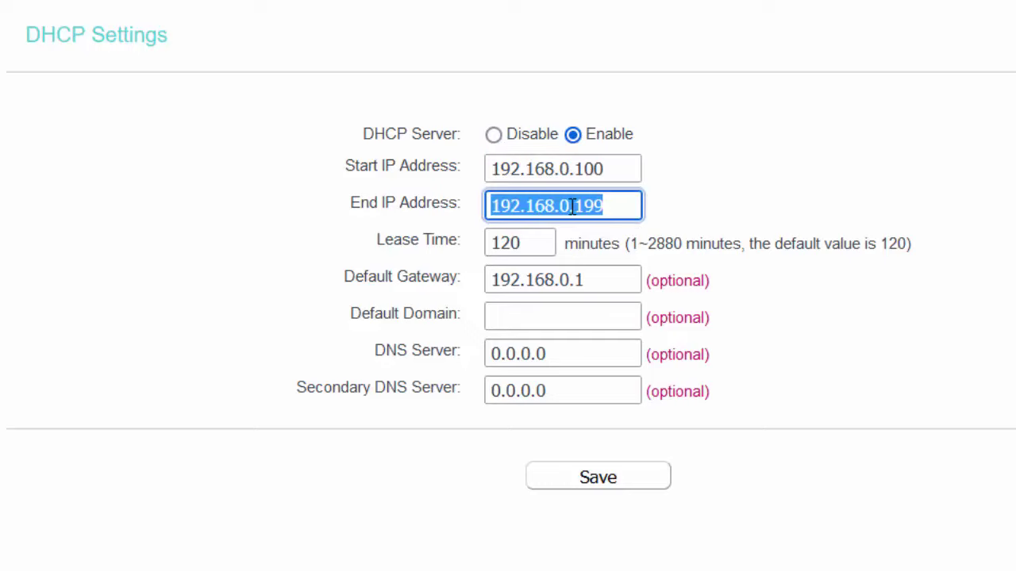
mouse_move(572, 205)
mouse_down()
mouse_move(487, 204)
mouse_move(608, 202)
mouse_move(617, 210)
mouse_move(568, 208)
mouse_up()
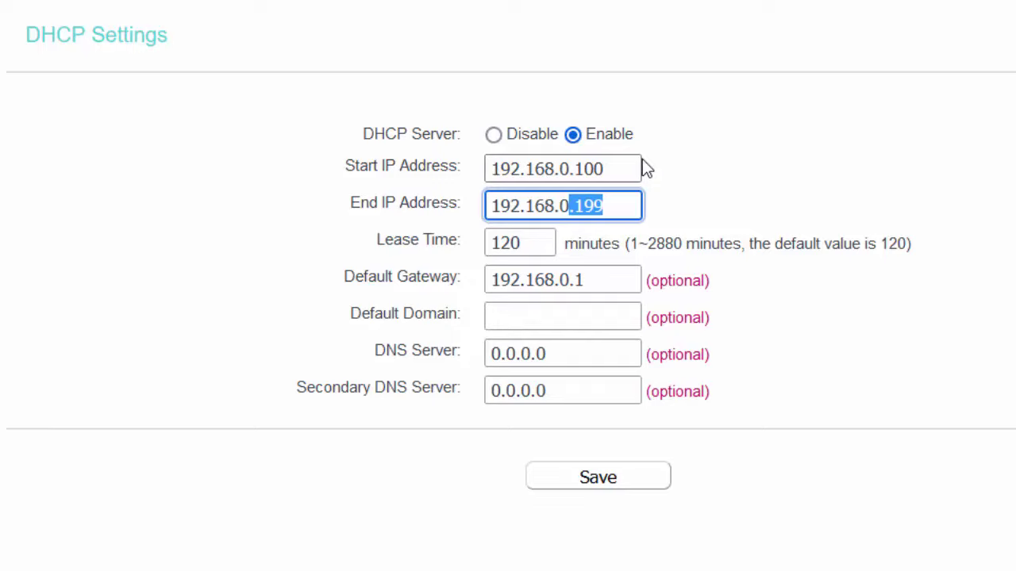
drag(573, 169, 609, 169)
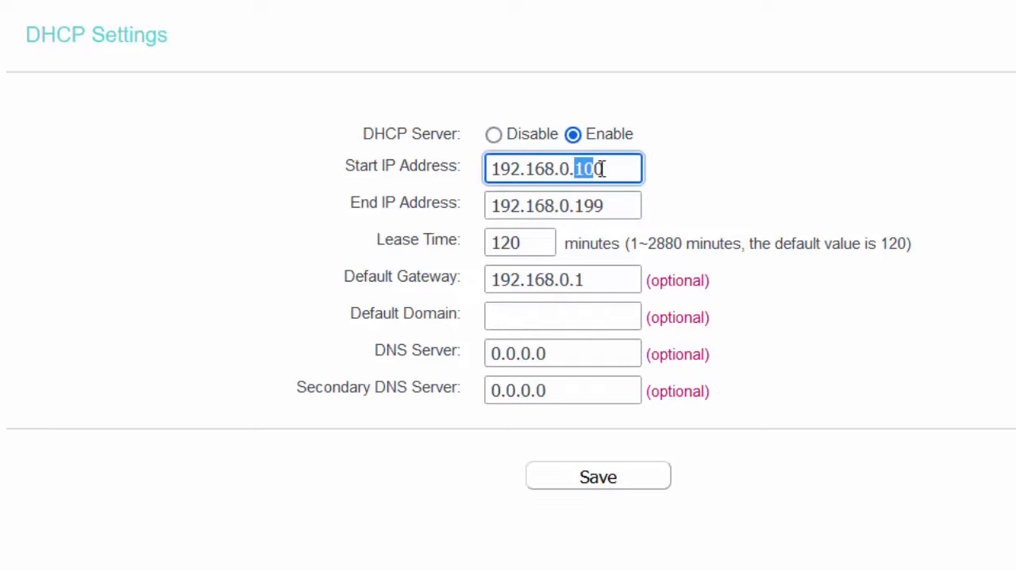
drag(603, 204, 580, 201)
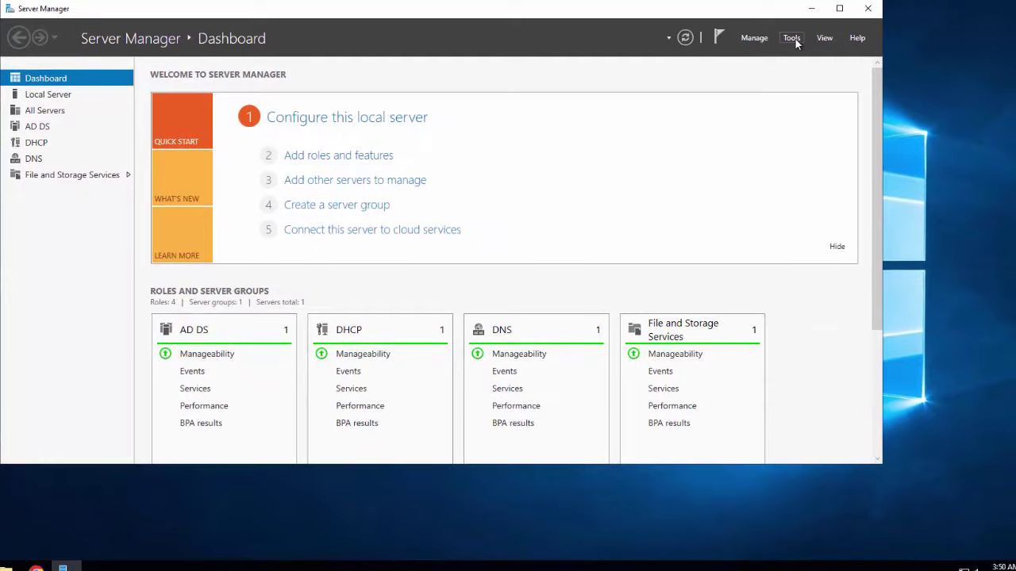
Step: Open the DHCP console from Server Manager, and enlarge its window and console tree so the full server name fits
click(792, 38)
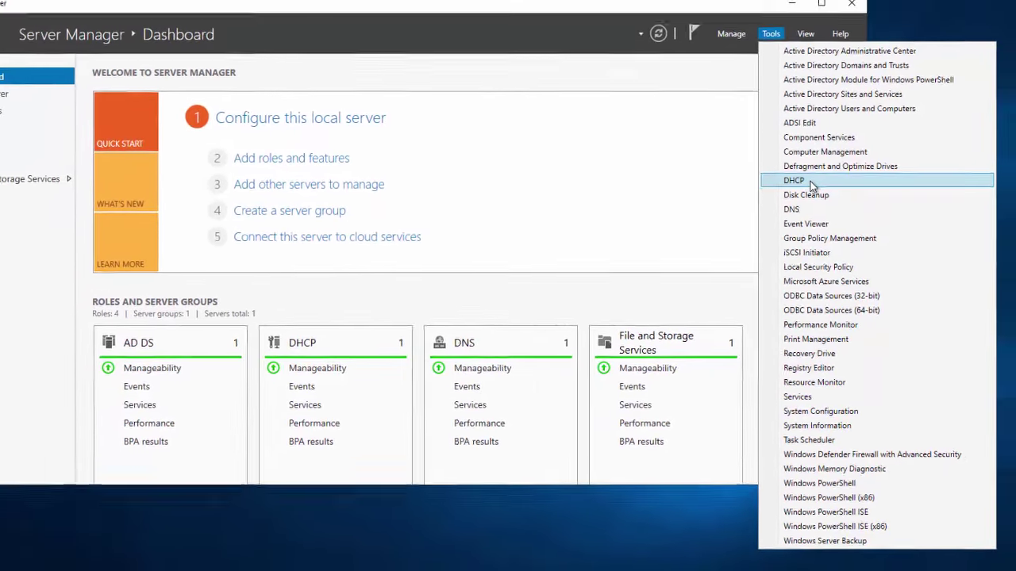
click(813, 185)
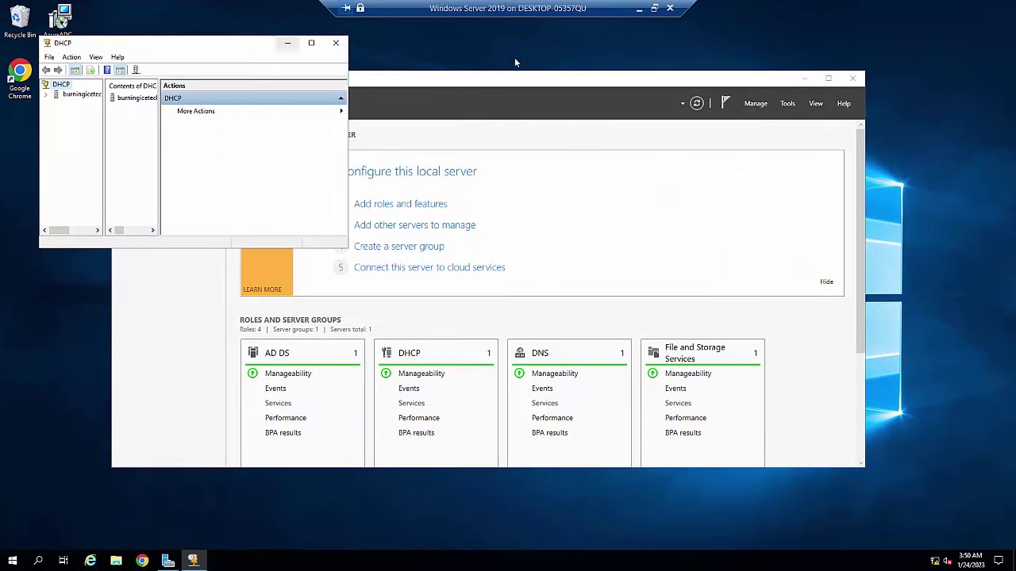
click(800, 80)
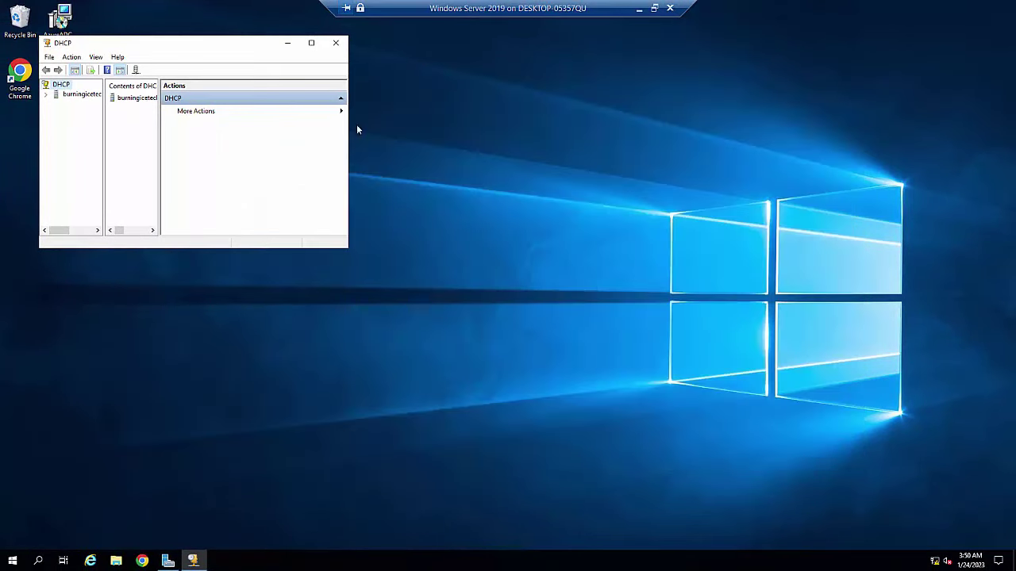
drag(347, 248, 706, 435)
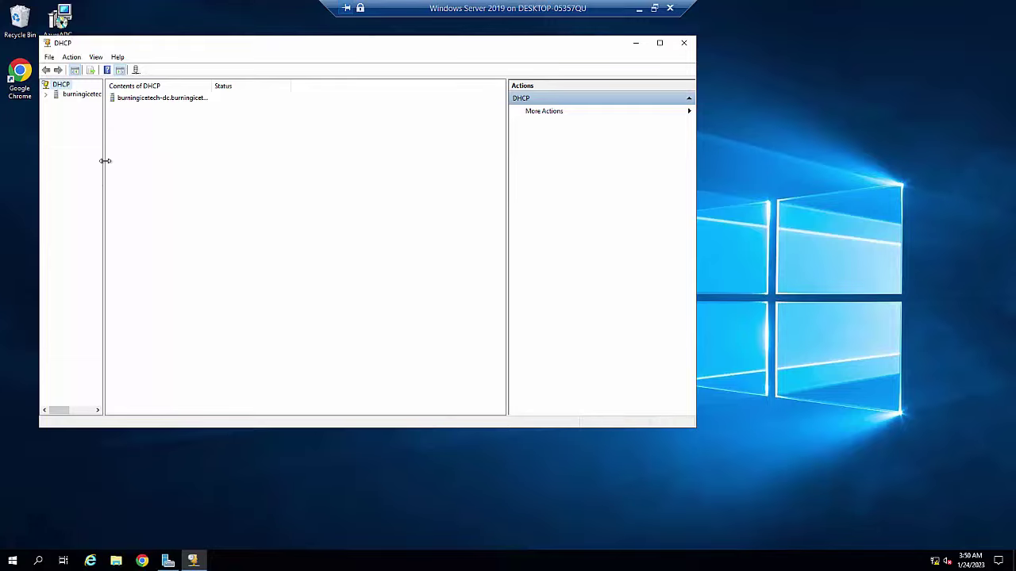
drag(105, 160, 196, 166)
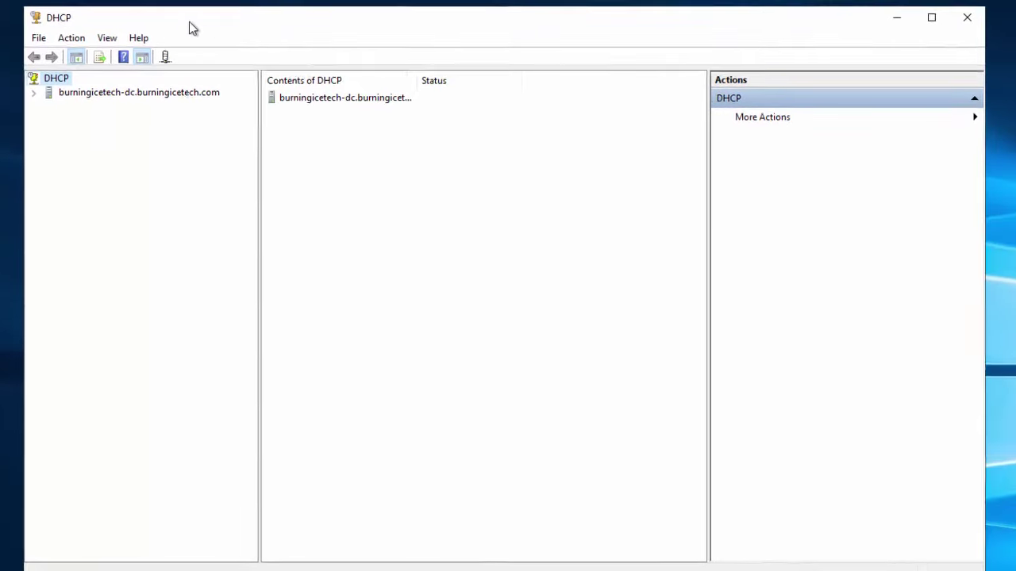
Step: Start a new scope under the DHCP server's IPv4 node and proceed to the scope naming page
click(33, 93)
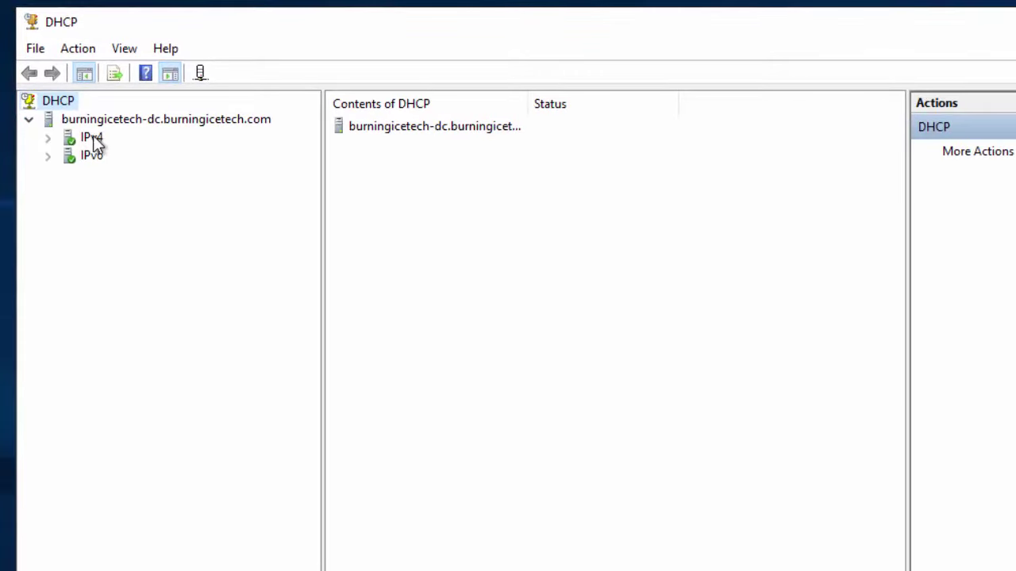
click(49, 139)
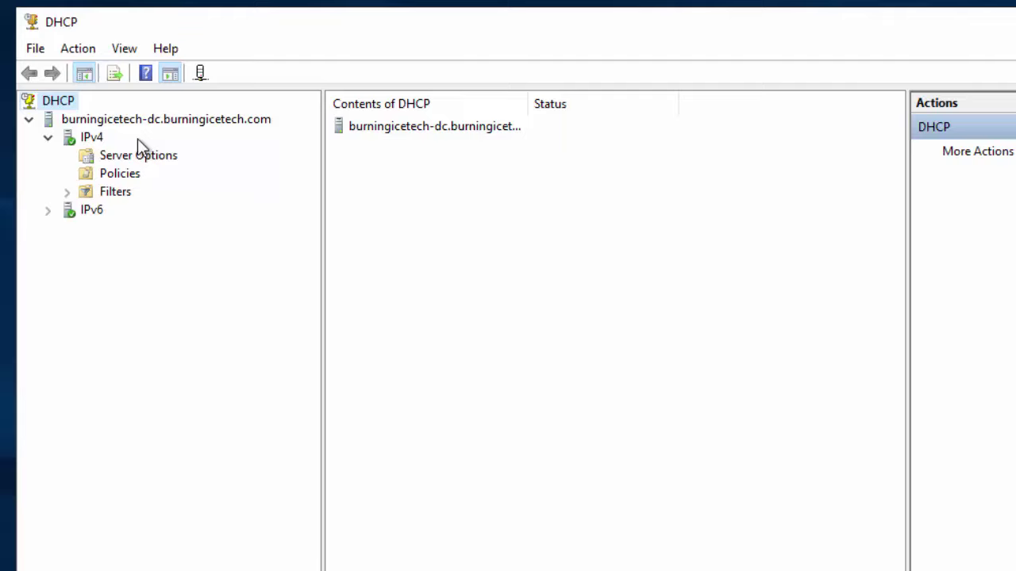
right_click(94, 140)
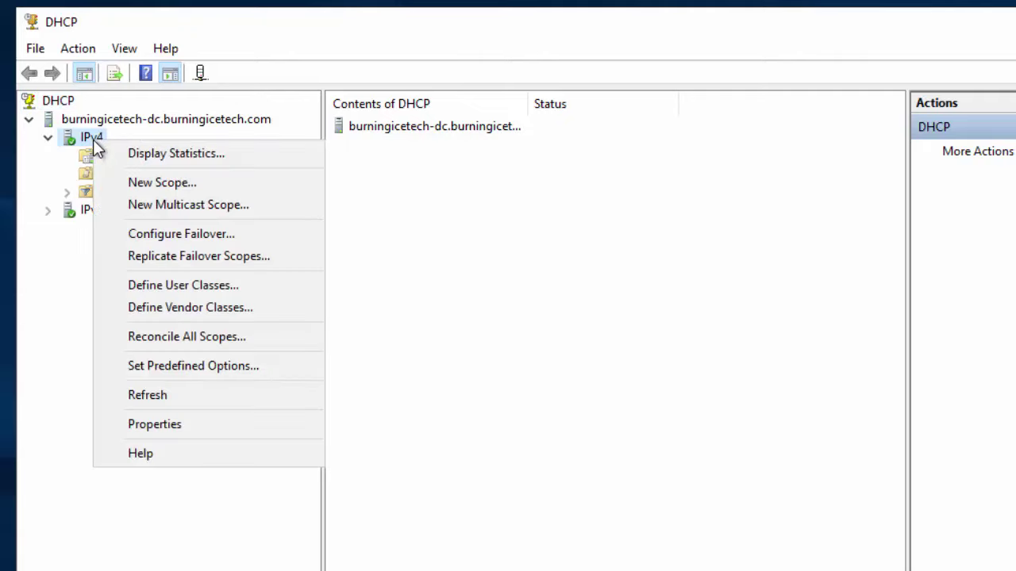
click(229, 178)
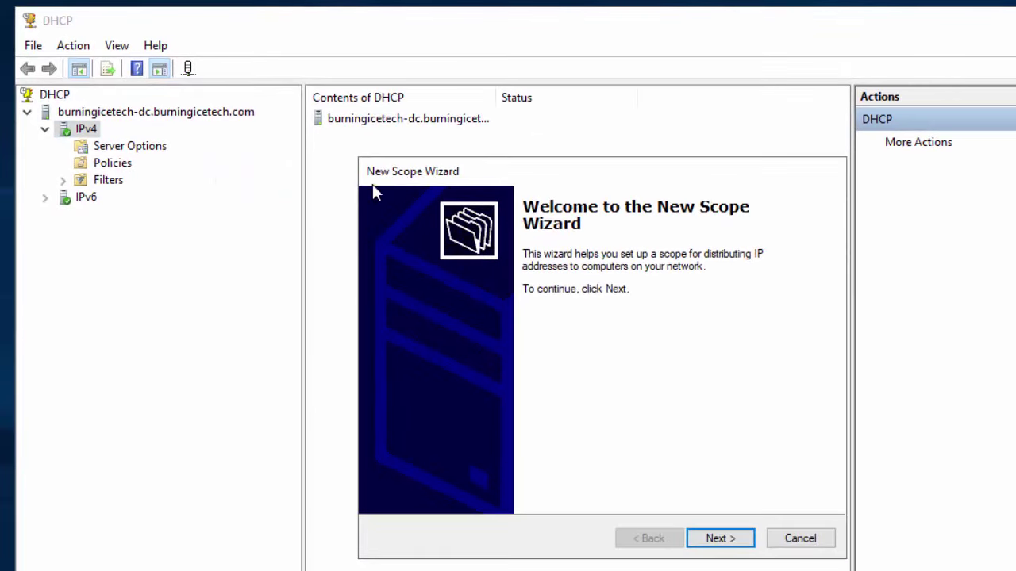
click(750, 546)
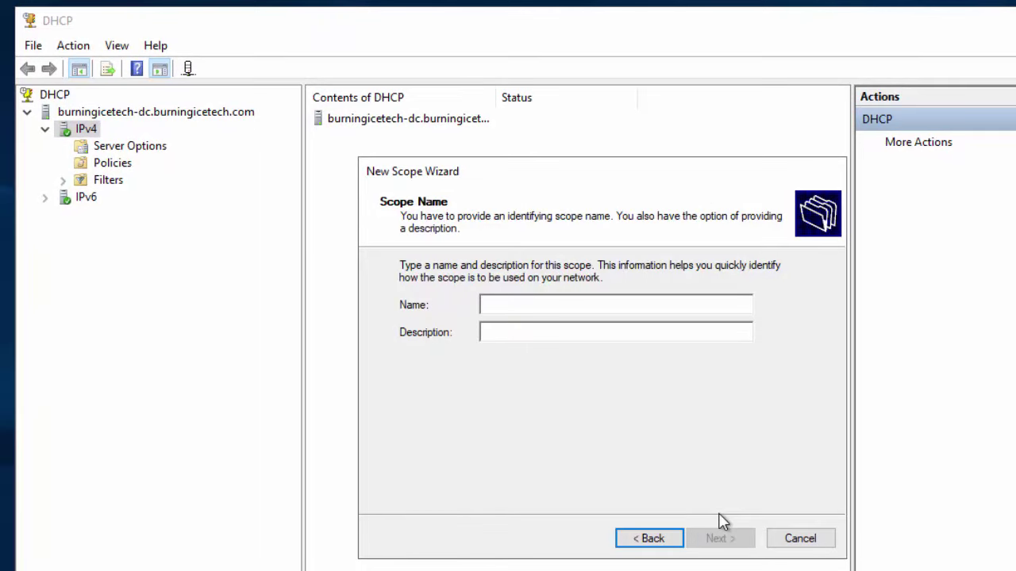
text(Tes)
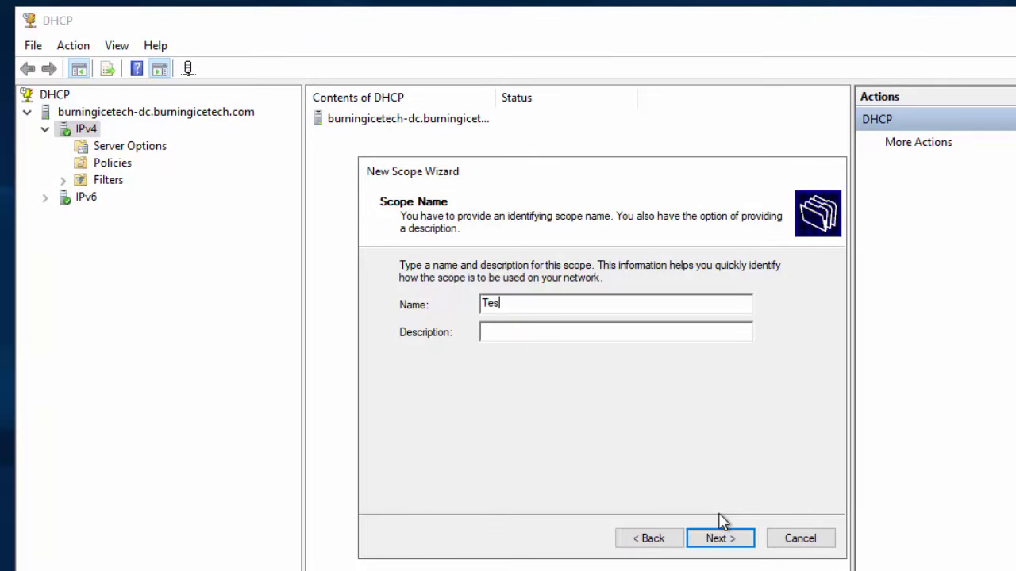
text(t)
key(BackSpace)
key(BackSpace)
key(BackSpace)
key(BackSpace)
Step: Name the scope "BurningIceTech Scope Test" without a description and proceed to the IP address range
text(BurningIceTech)
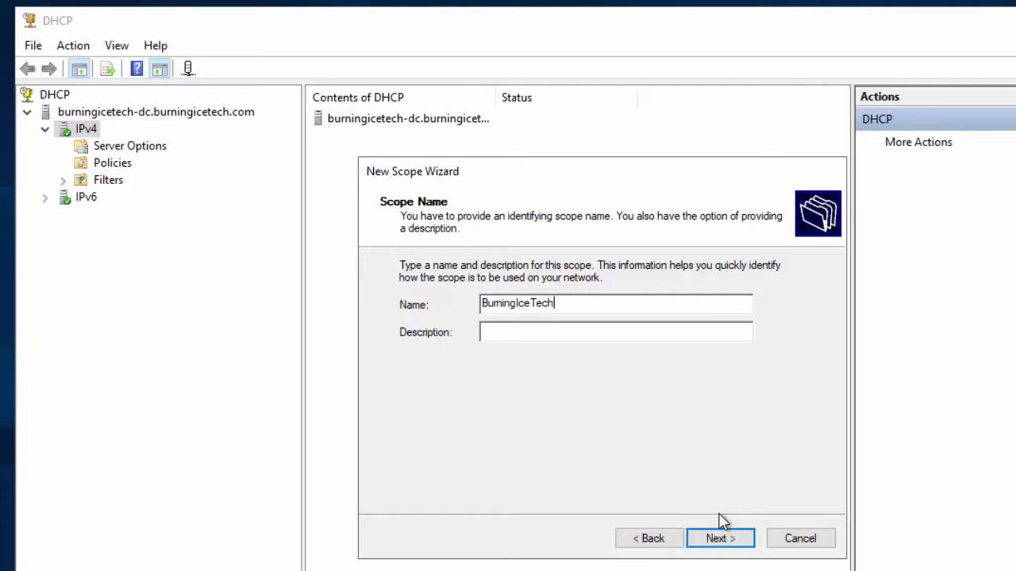
text( Scope Test)
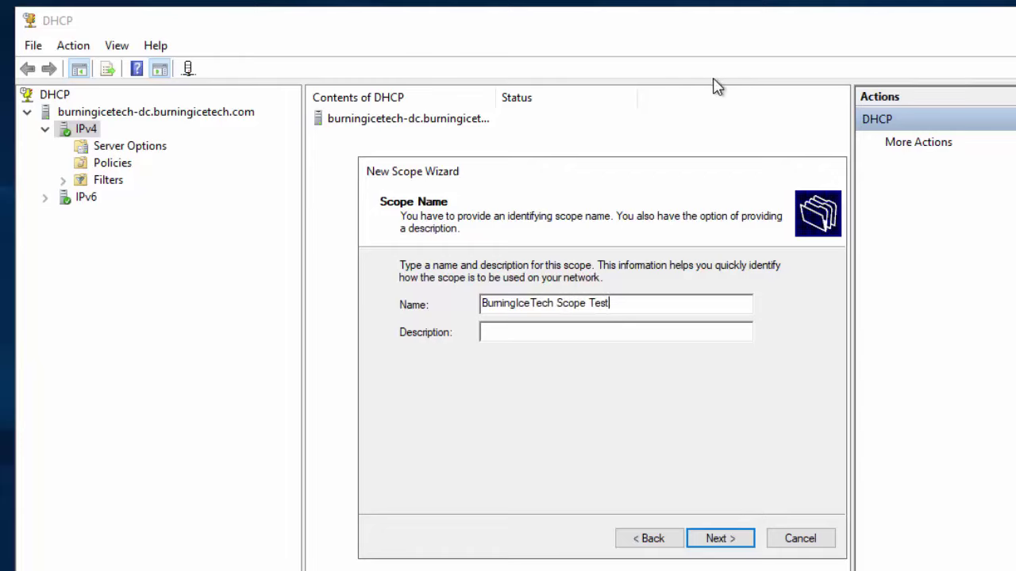
click(728, 543)
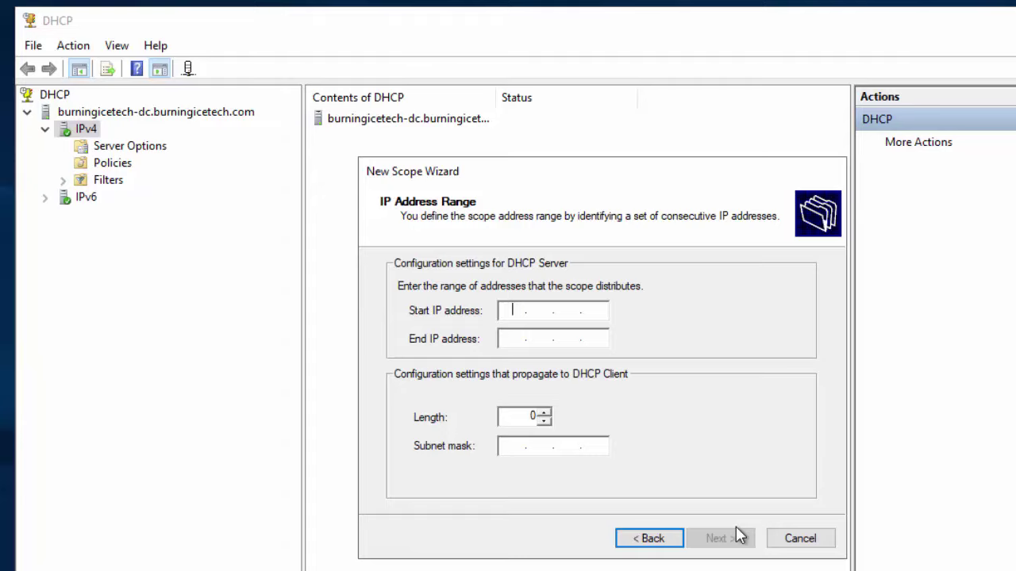
Step: Set the scope's address range from 192.168.0.100 to 192.168.0.199, keeping the suggested subnet mask
text(192 . 168 . 0 )
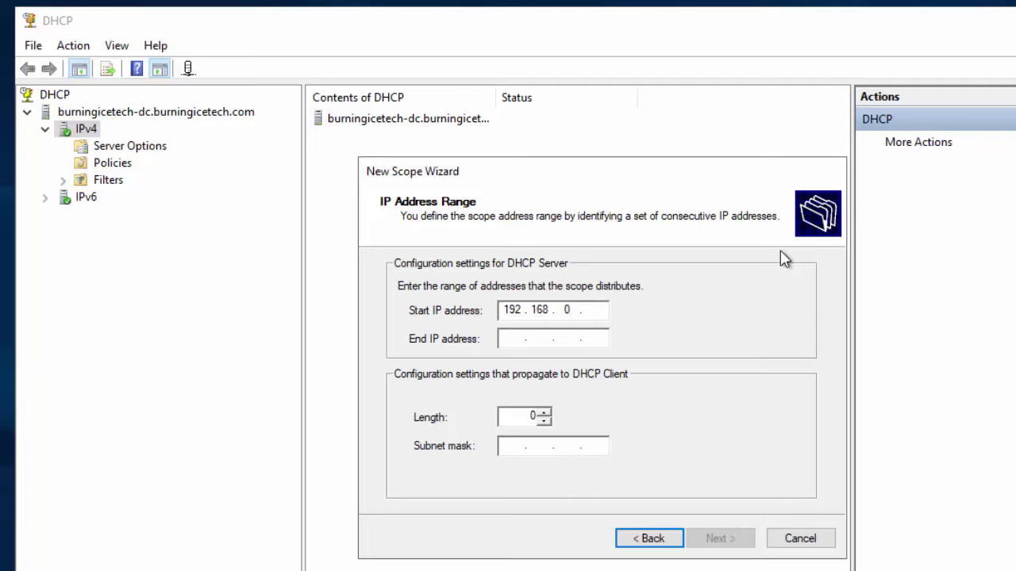
text(. 100)
click(520, 342)
text(192 . 168 . )
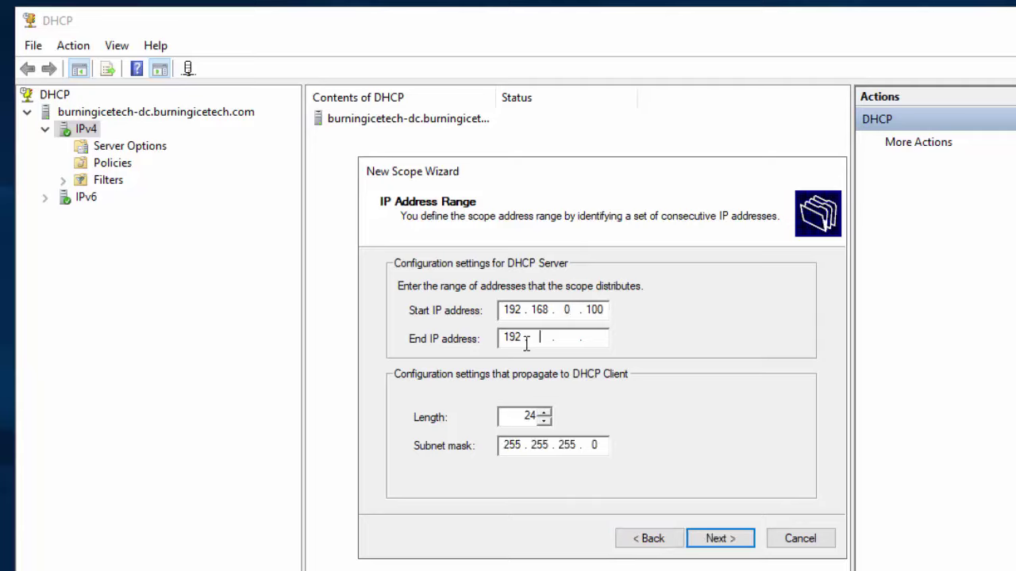
text(0 . 199)
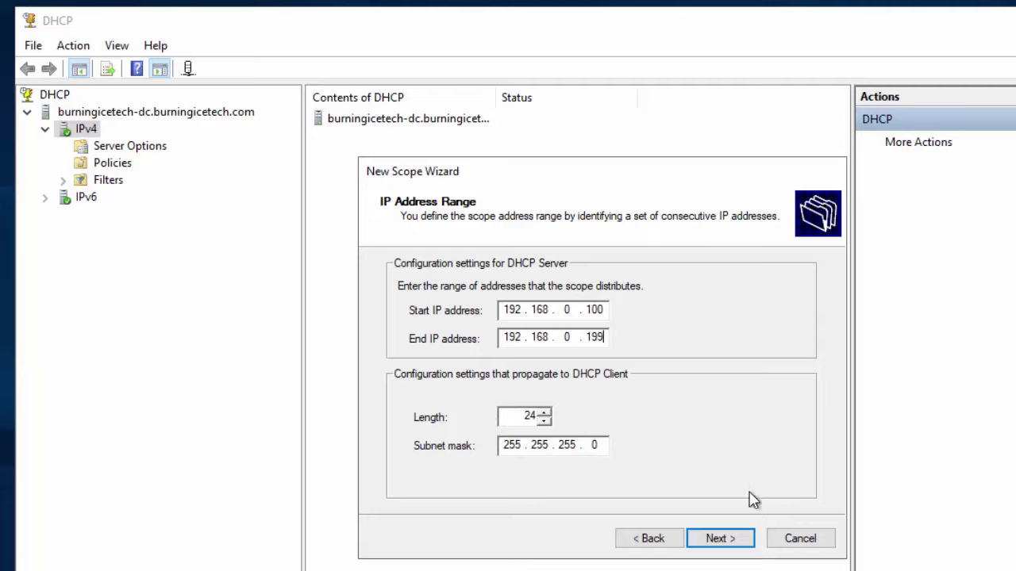
click(747, 542)
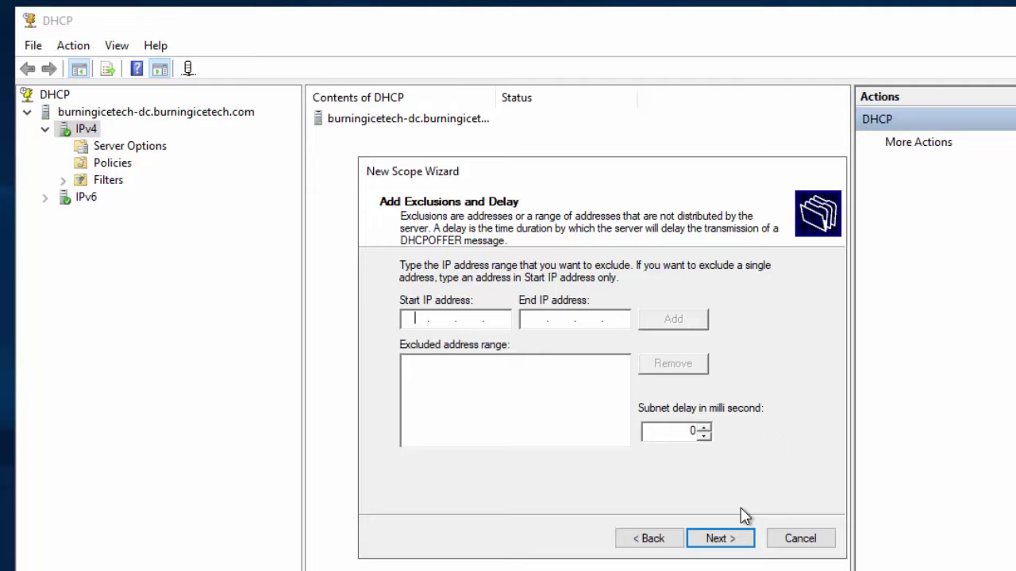
Step: Exclude the single address 192.168.0.115 from distribution and continue to the lease duration
text(192 . 168 . 0 .)
click(505, 320)
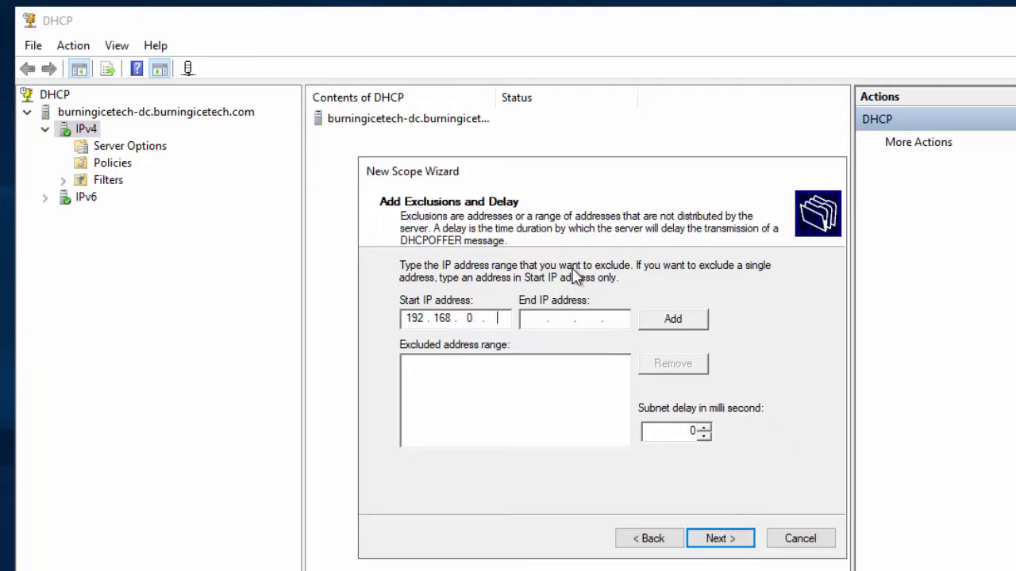
text(115)
key(Tab)
text(192.168.0.)
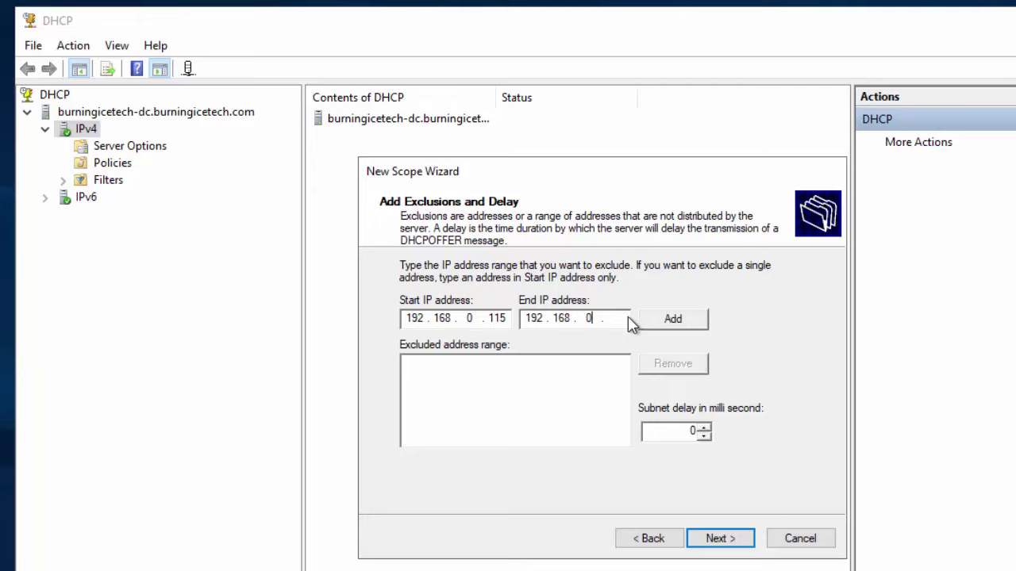
text(115)
drag(607, 317, 642, 316)
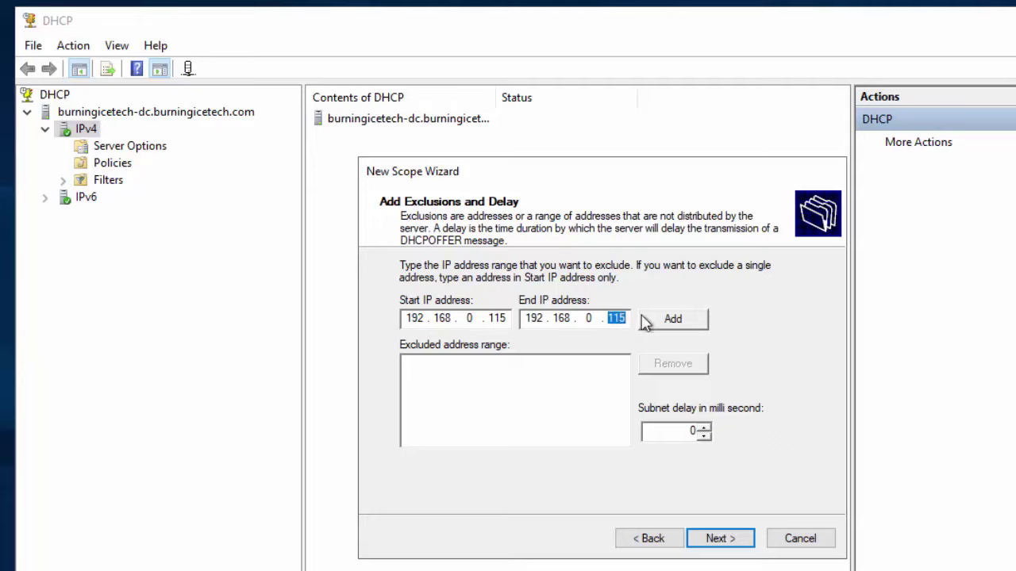
click(673, 319)
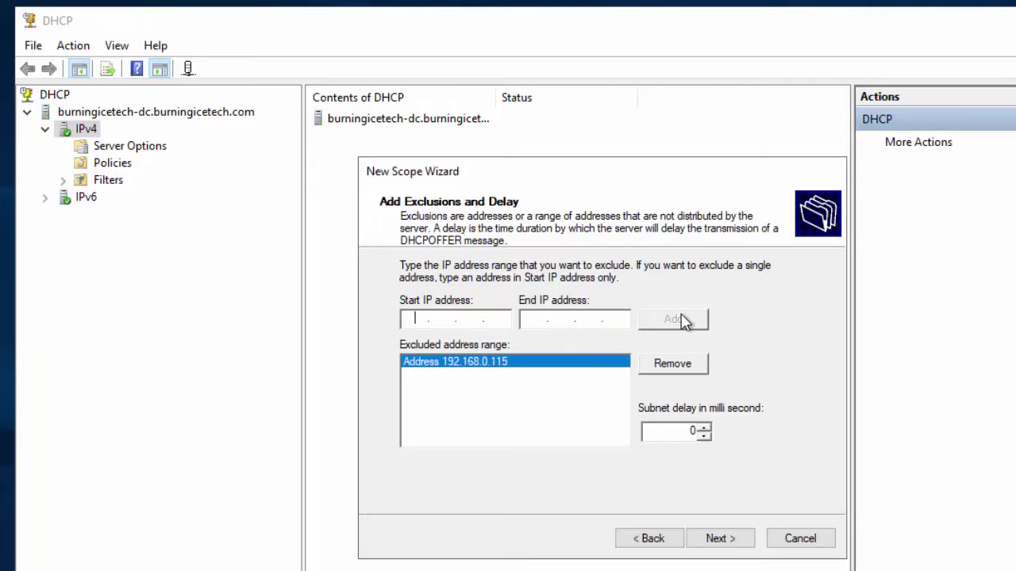
click(717, 543)
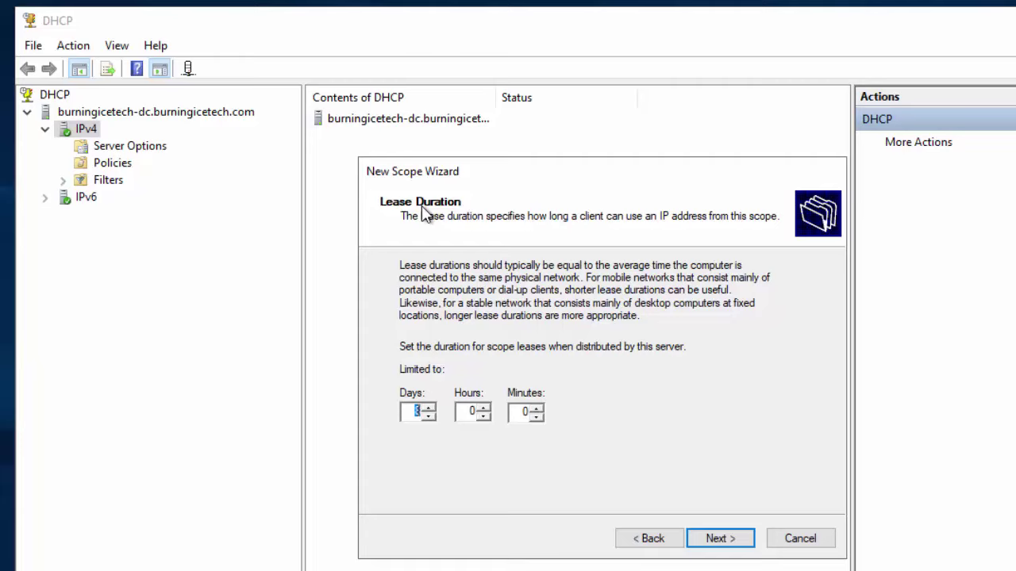
Step: Shorten the scope's lease duration by lowering the number of days, and continue to the DHCP options
click(426, 417)
click(427, 418)
click(426, 417)
click(426, 418)
click(426, 417)
click(426, 417)
click(720, 541)
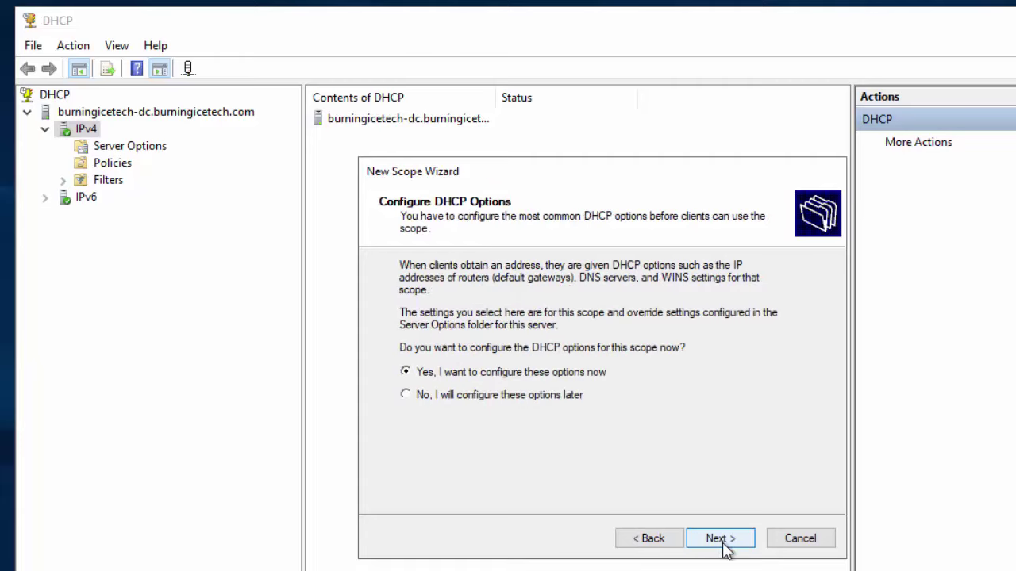
Step: Choose to configure the DHCP options later and finish creating the scope
click(565, 396)
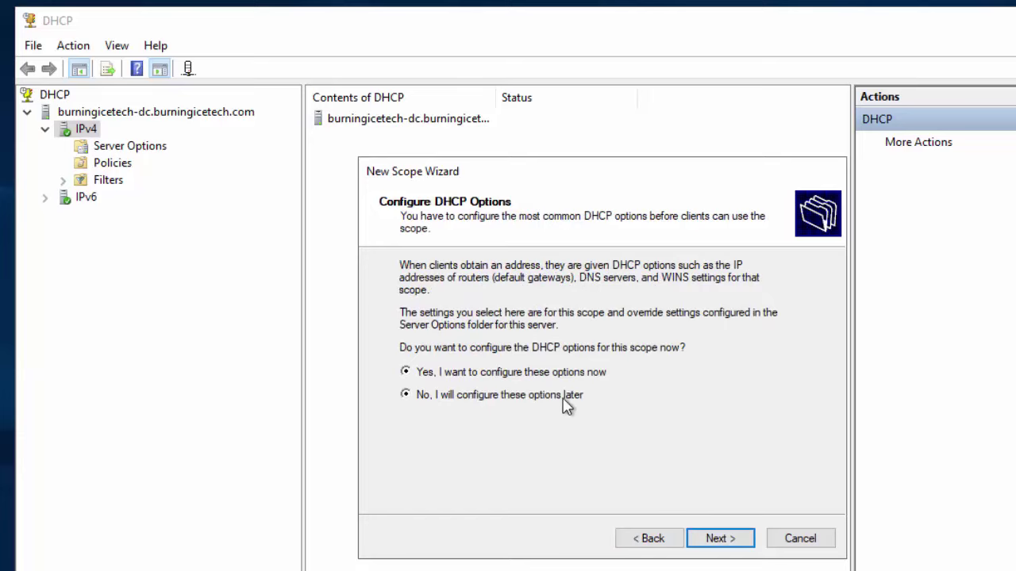
click(751, 544)
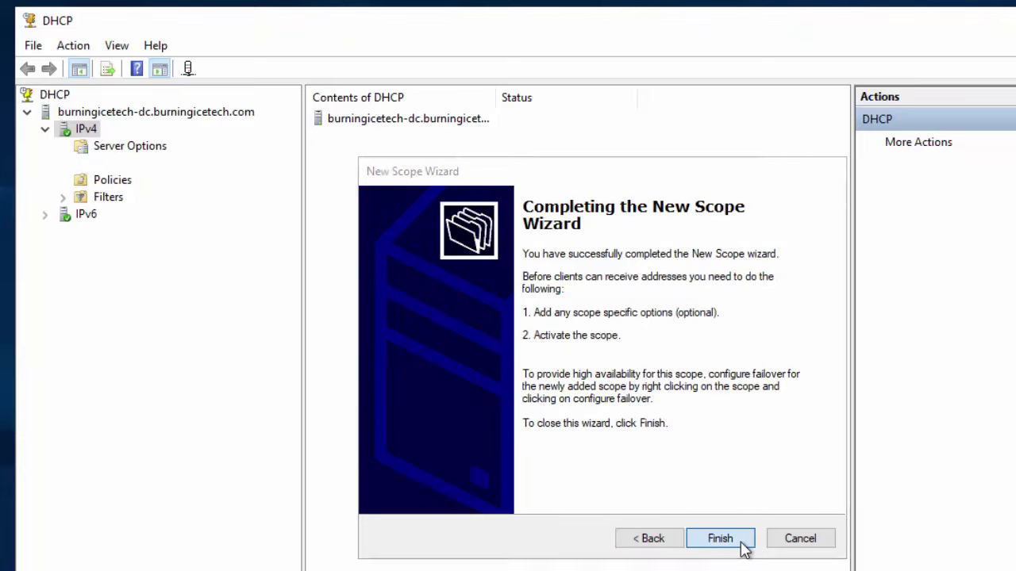
click(743, 546)
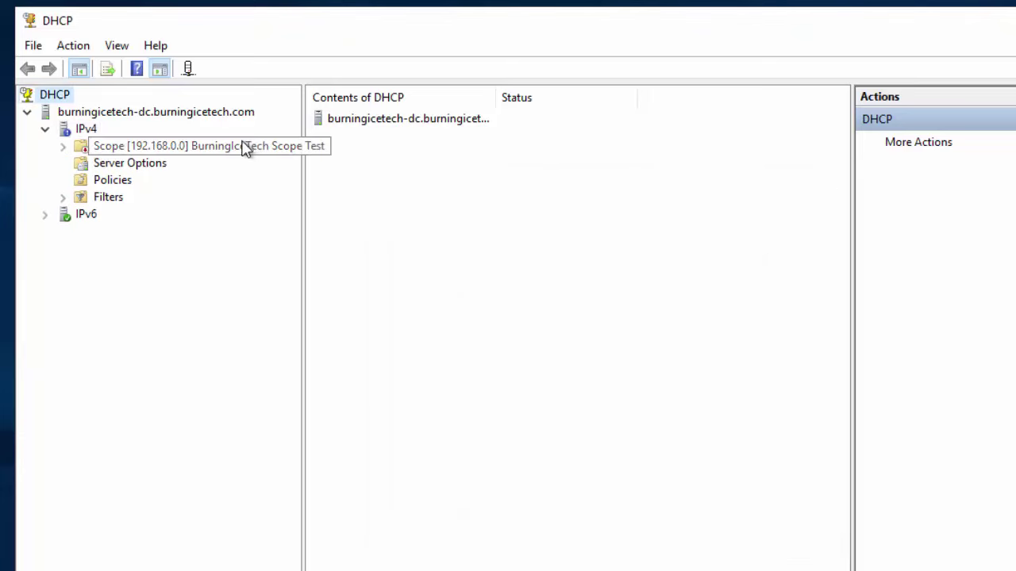
Step: Expand the BurningIceTech Scope Test scope and view its address pool
double_click(123, 146)
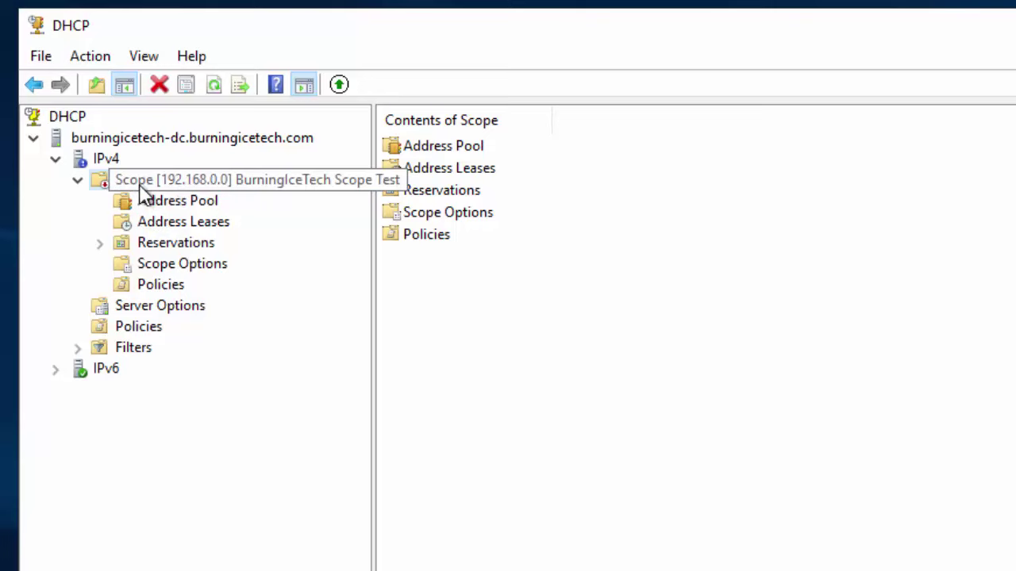
click(176, 208)
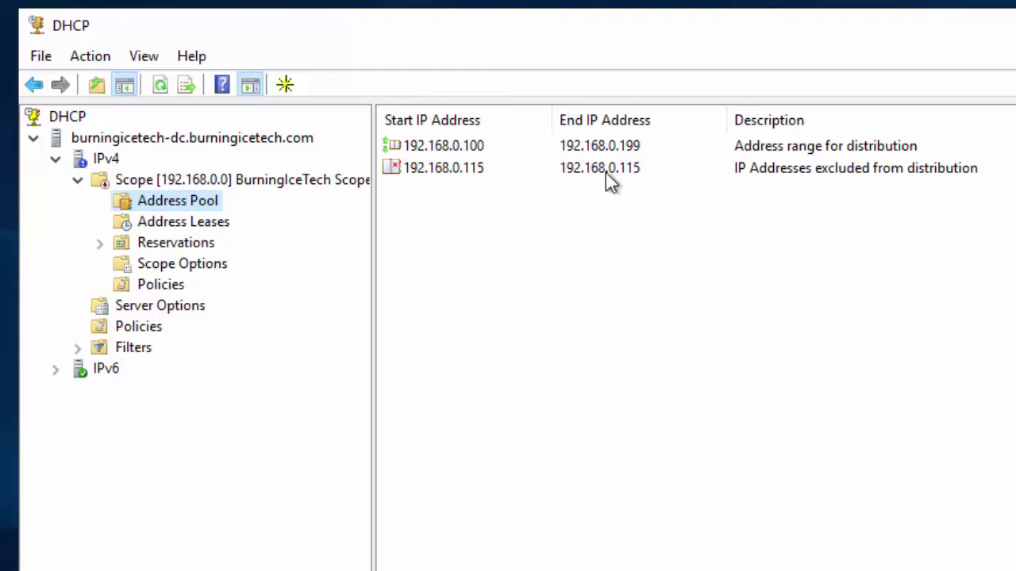
Step: Check the form for adding an exclusion range to the address pool, close it without adding one, and view the scope's address leases
right_click(182, 198)
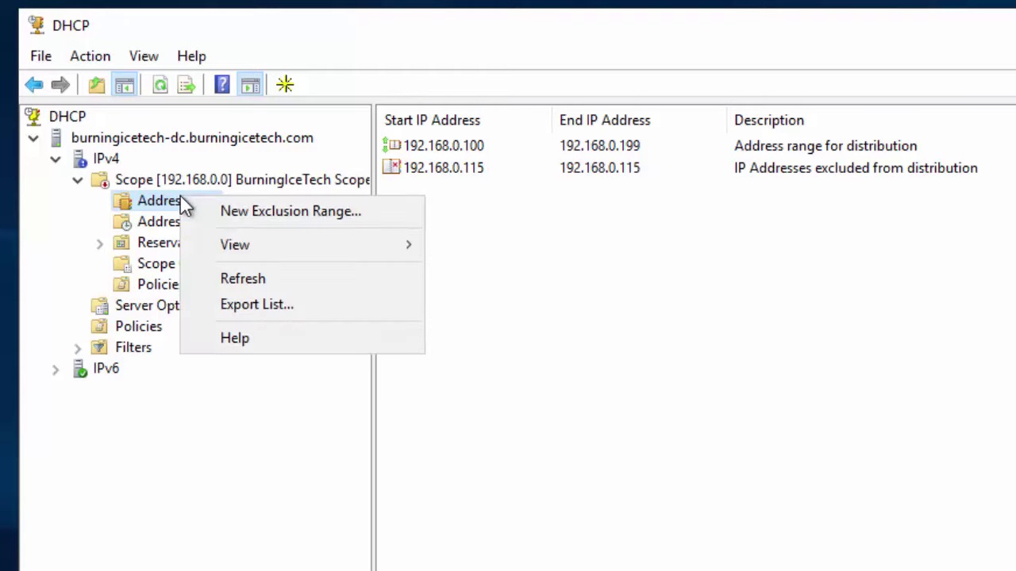
click(303, 208)
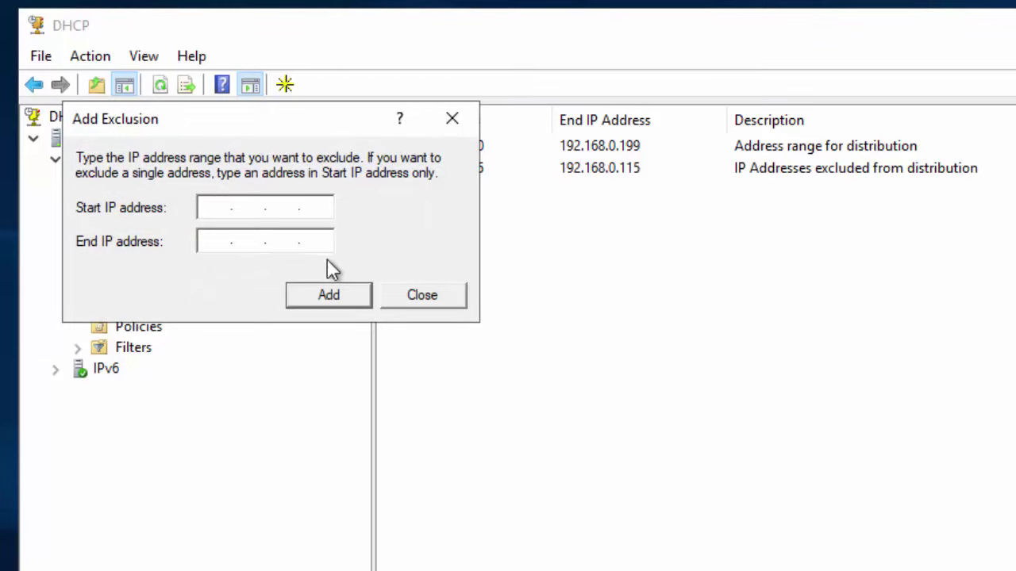
click(425, 295)
click(212, 231)
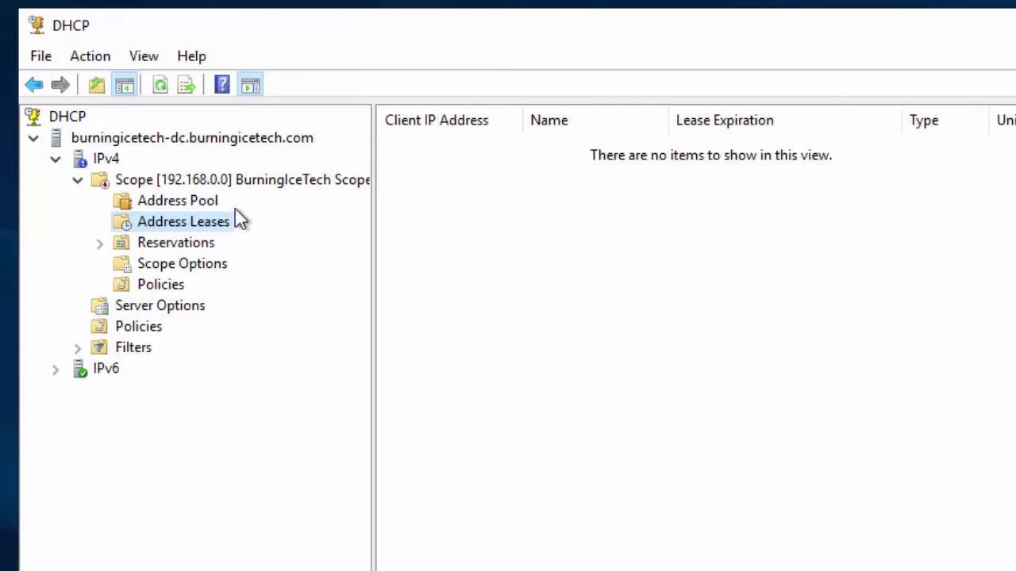
Step: Start a new reservation in the scope and name it Printer (Reception)
click(178, 247)
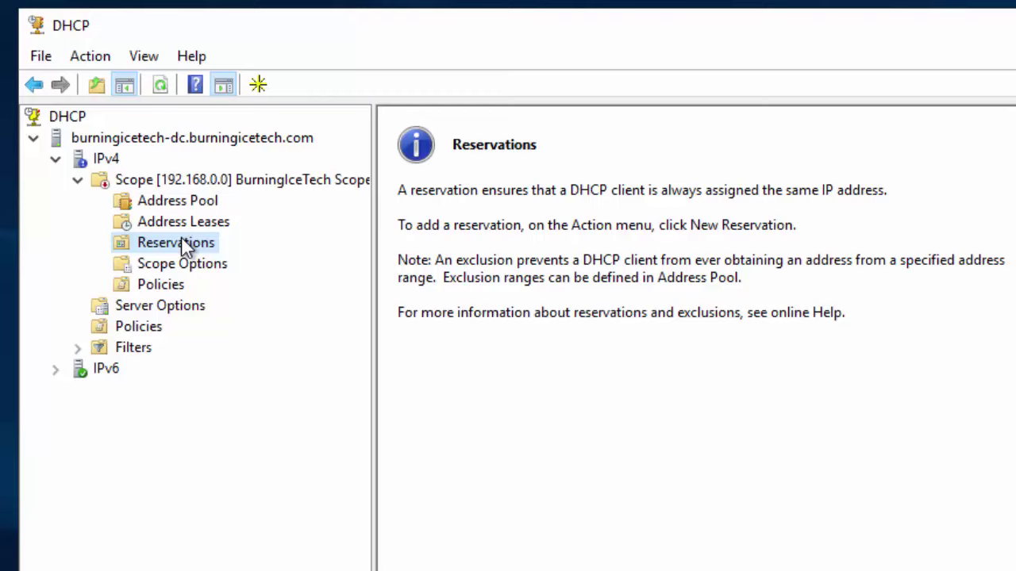
right_click(183, 246)
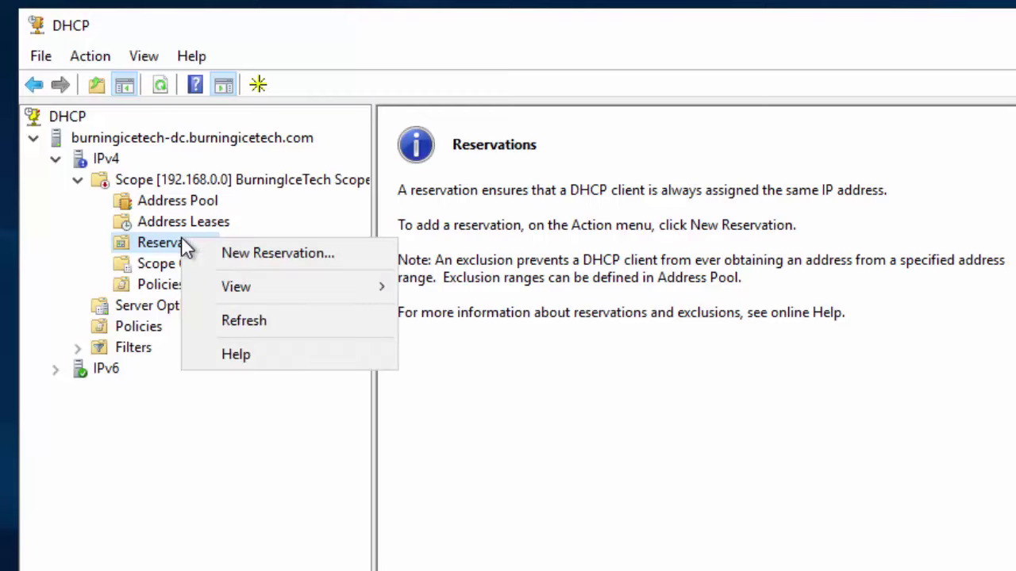
click(369, 256)
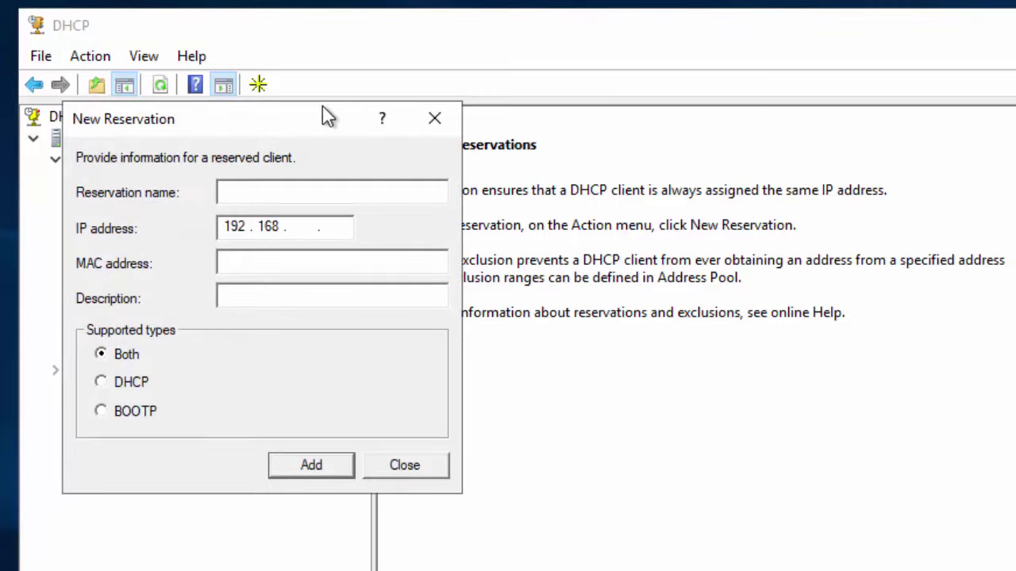
drag(284, 120, 680, 164)
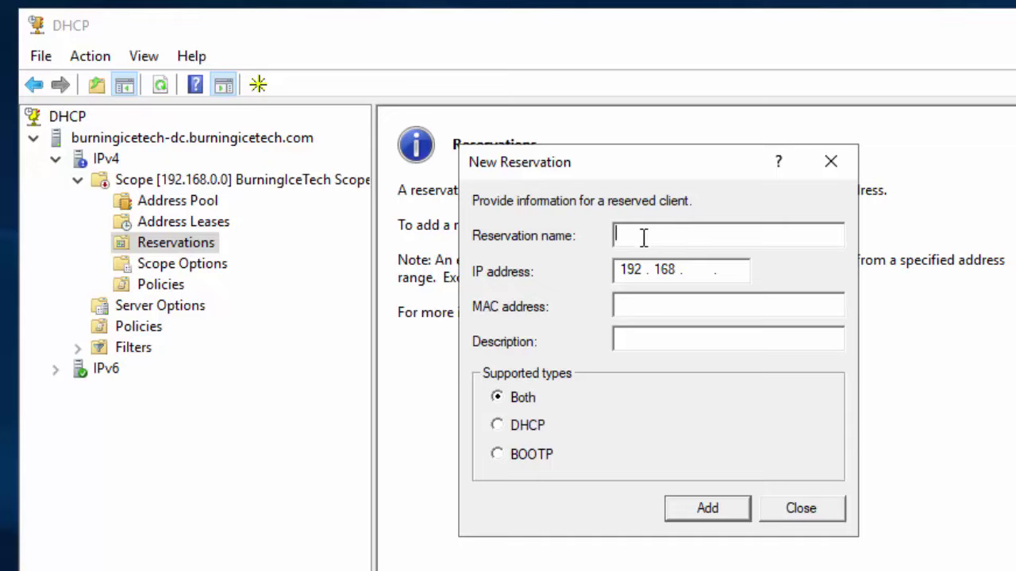
text(Printer)
text((Rece)
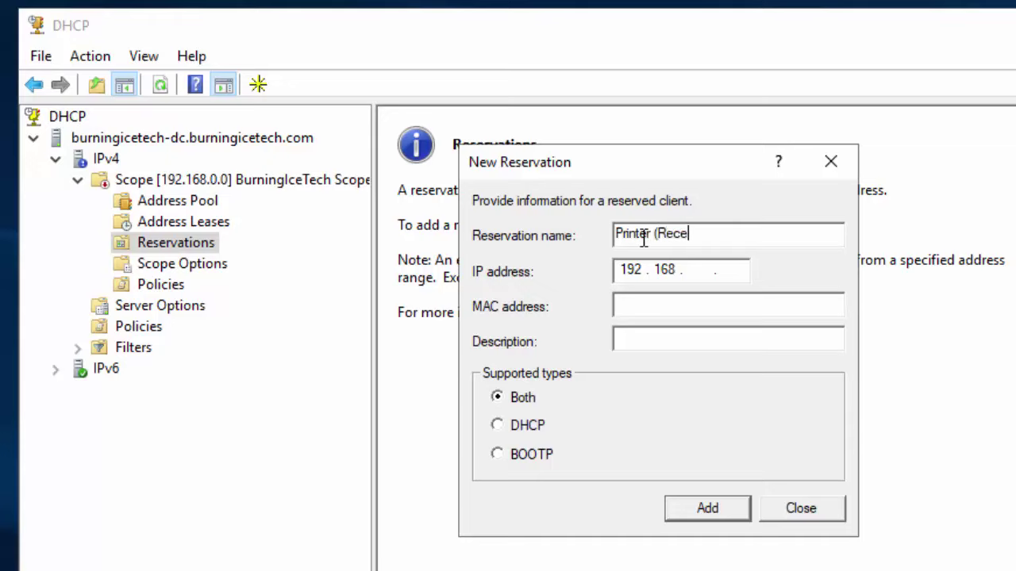
text(ption))
Step: Set the new reservation's IP address to 192.168.0.120
click(701, 268)
text(0 . 12)
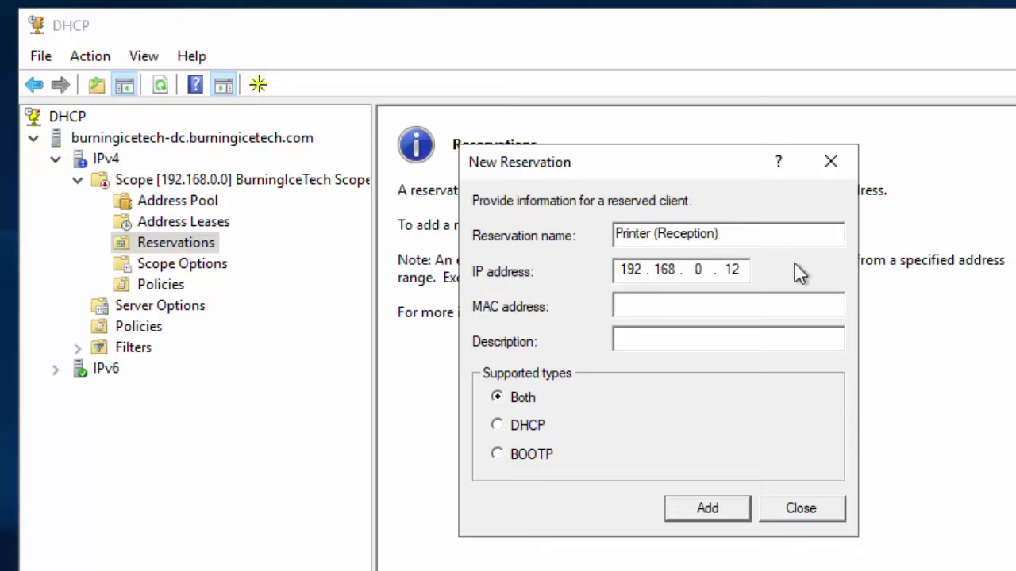
text(0)
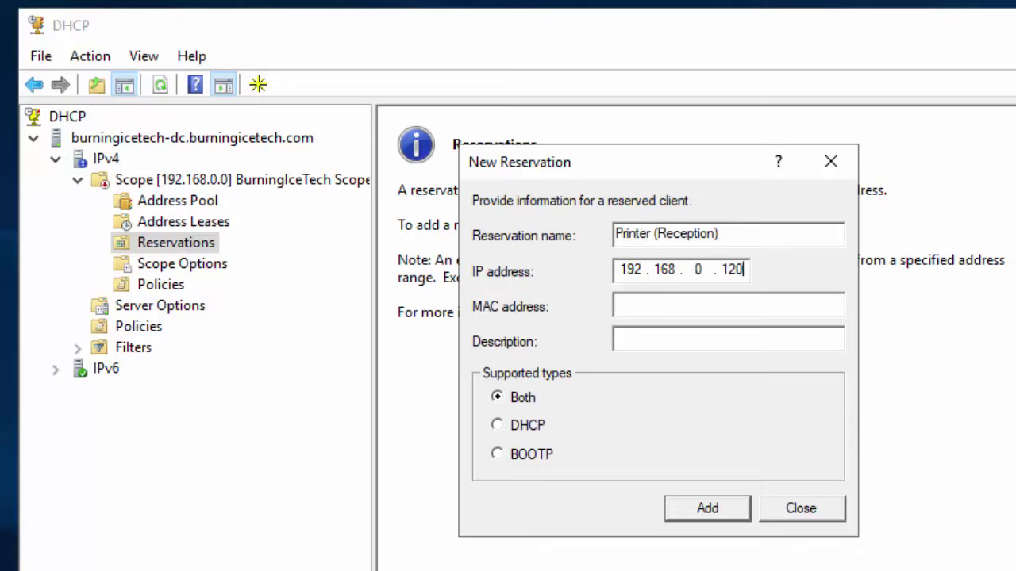
click(701, 301)
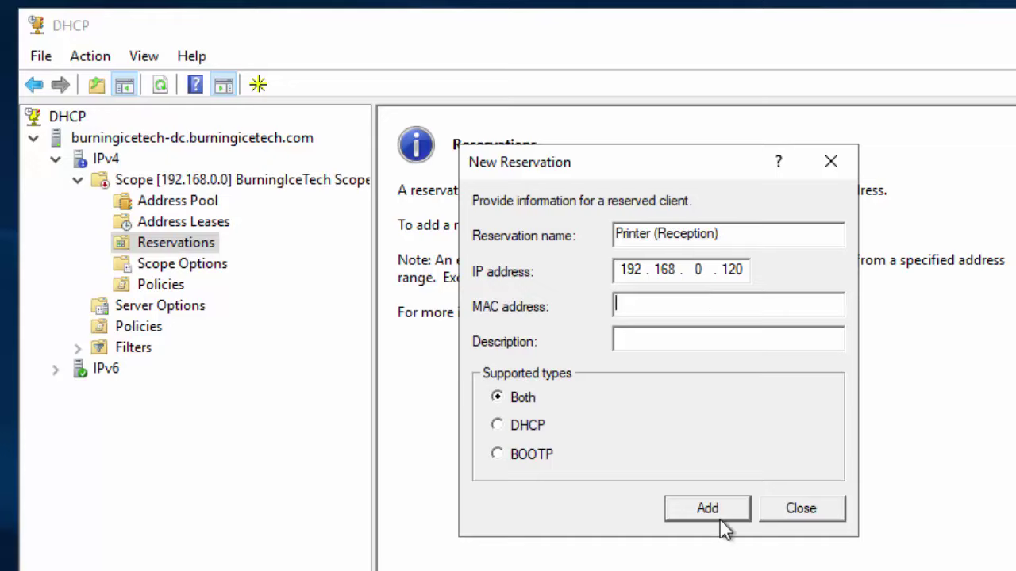
drag(721, 270, 761, 270)
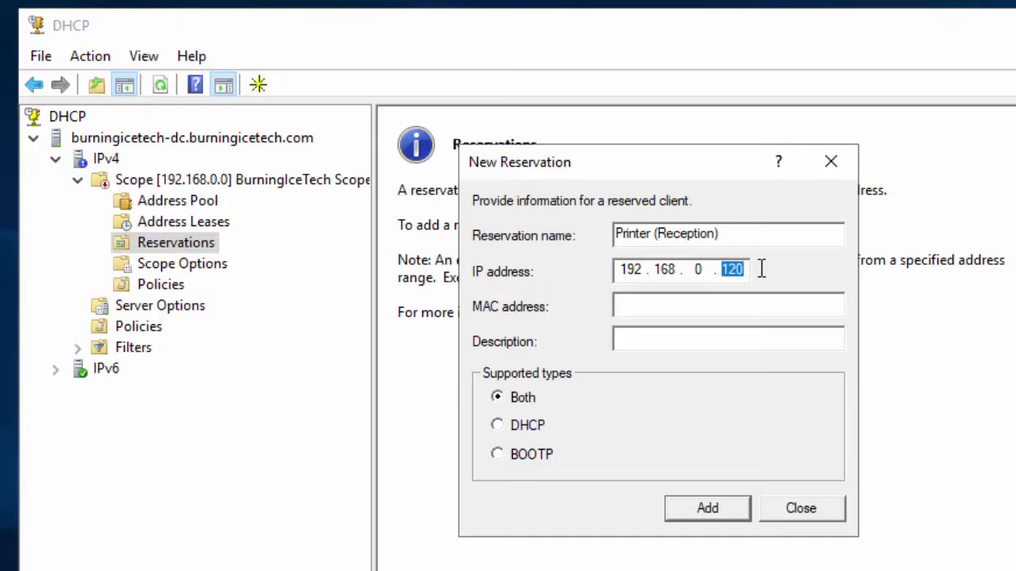